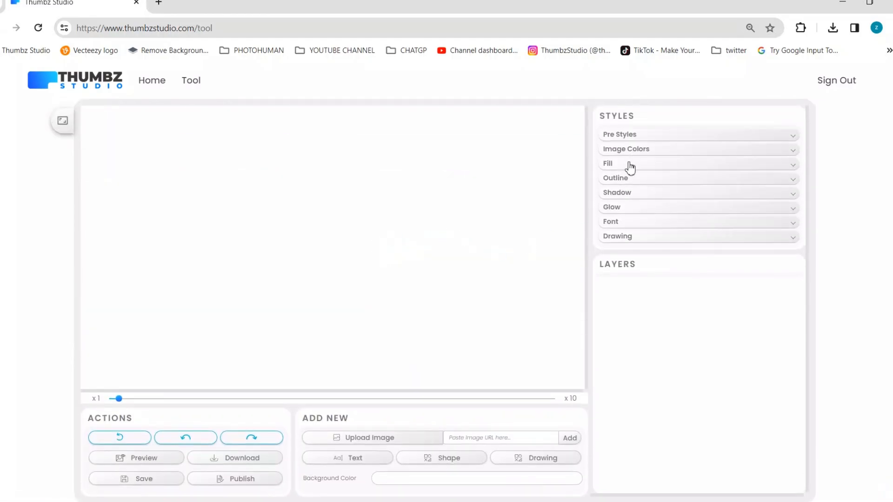
Load the free "The Perfect Floor Plan" template from the template gallery into the editor
scroll(409, 372, down, 10)
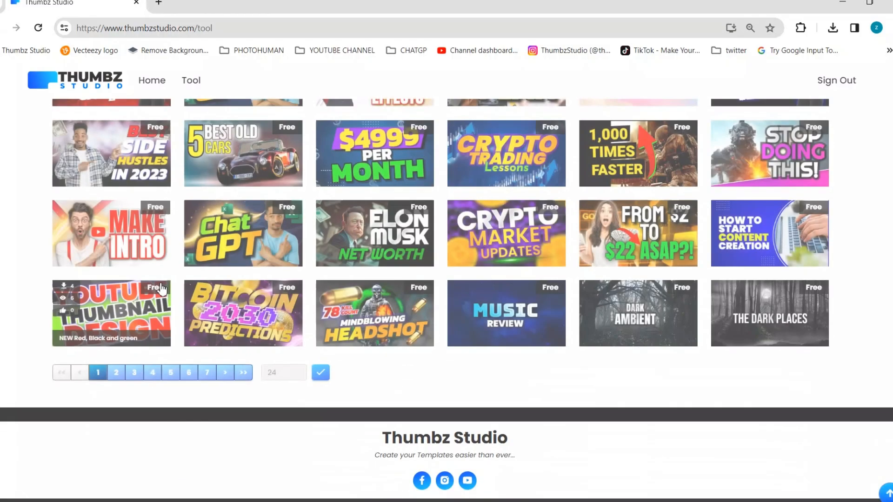
scroll(161, 290, up, 3)
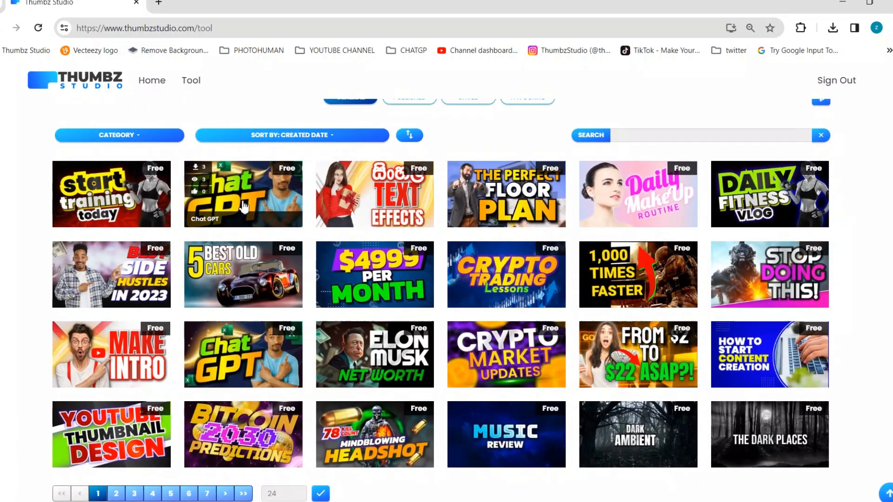
click(515, 195)
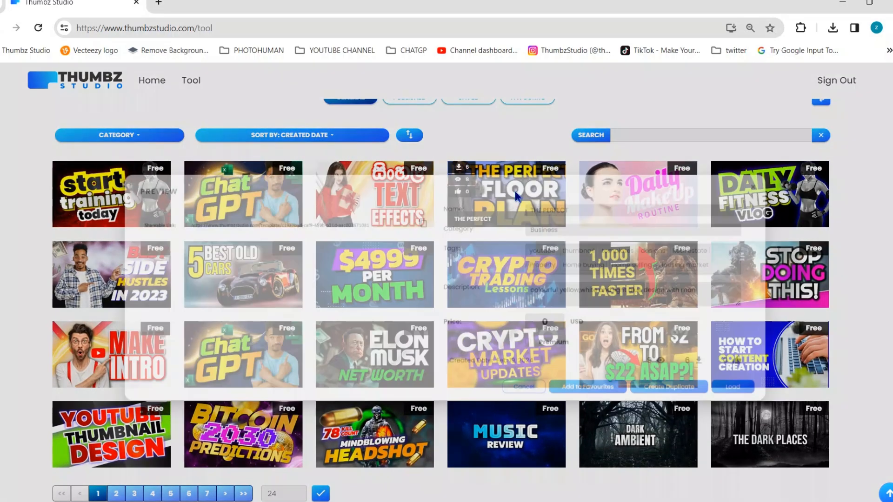
click(759, 416)
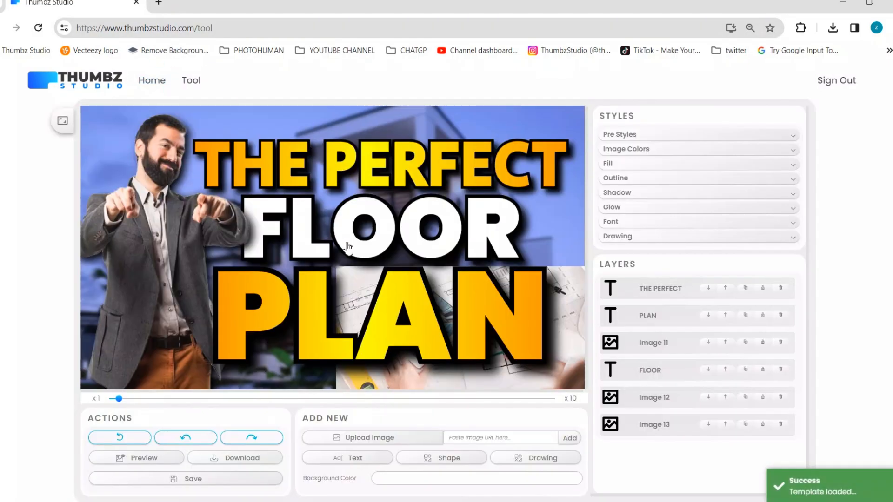
Search Google Images for "youtube thumbnail" in a new browser tab and look over the example designs
click(162, 4)
click(163, 28)
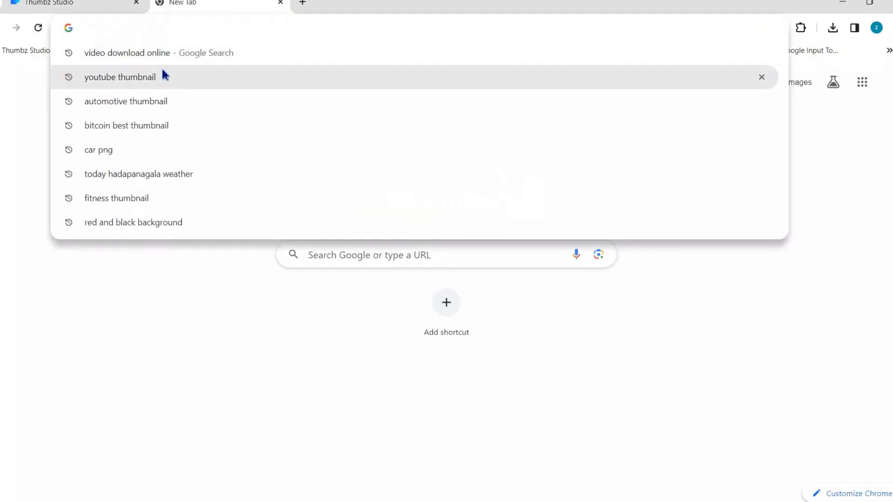
click(163, 74)
click(112, 128)
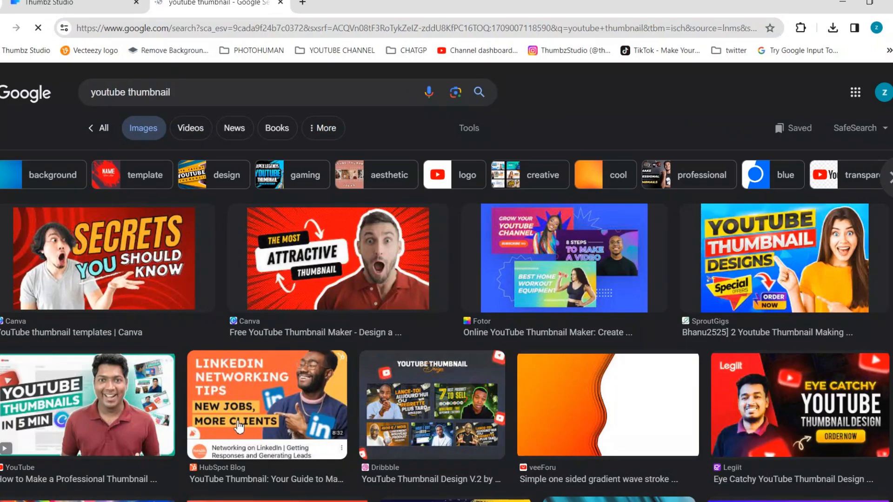
scroll(534, 454, down, 1)
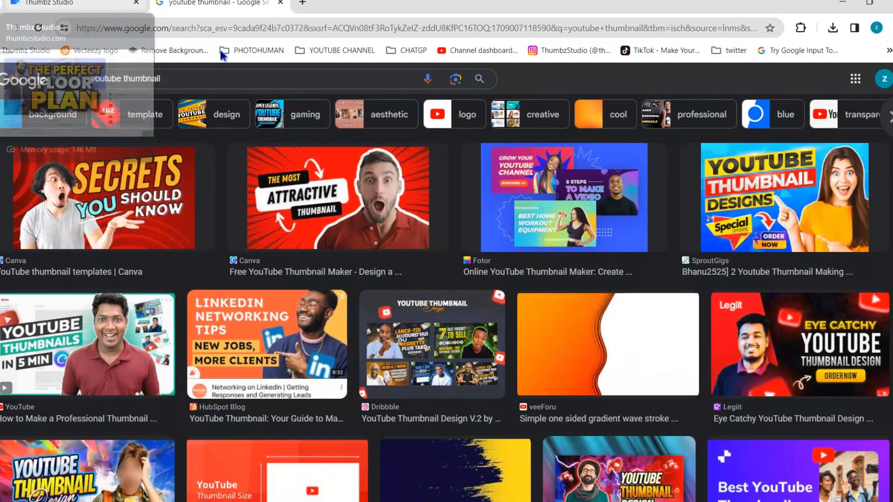
Return to Thumbz Studio and replace the template's THE PERFECT text with EYE-CATCHY
click(59, 3)
click(620, 285)
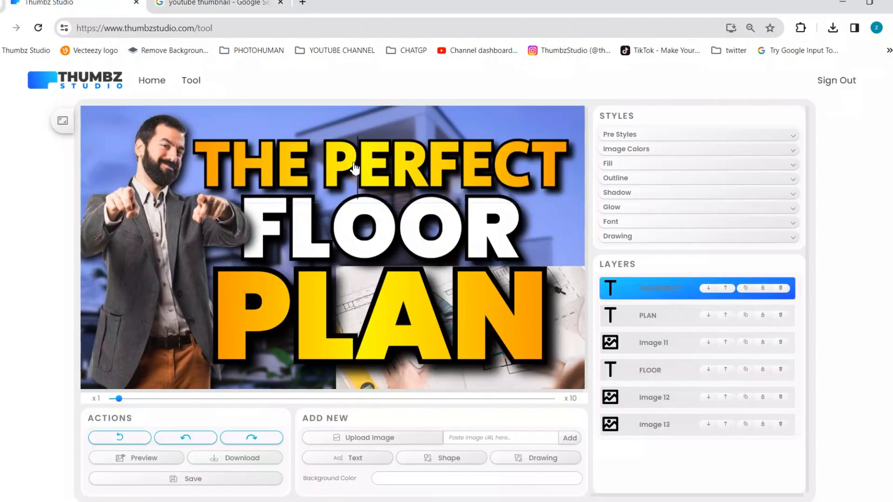
key(ctrl+a)
text(eye)
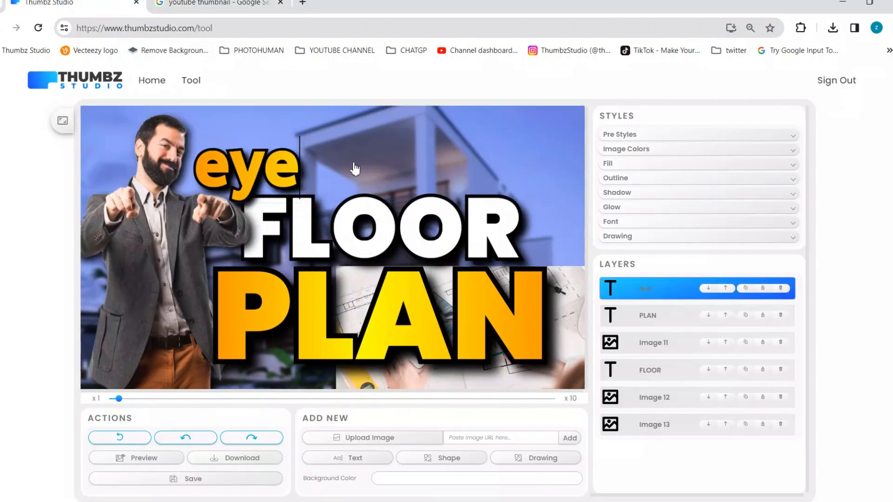
key(BackSpace)
key(BackSpace)
key(BackSpace)
text(EYE)
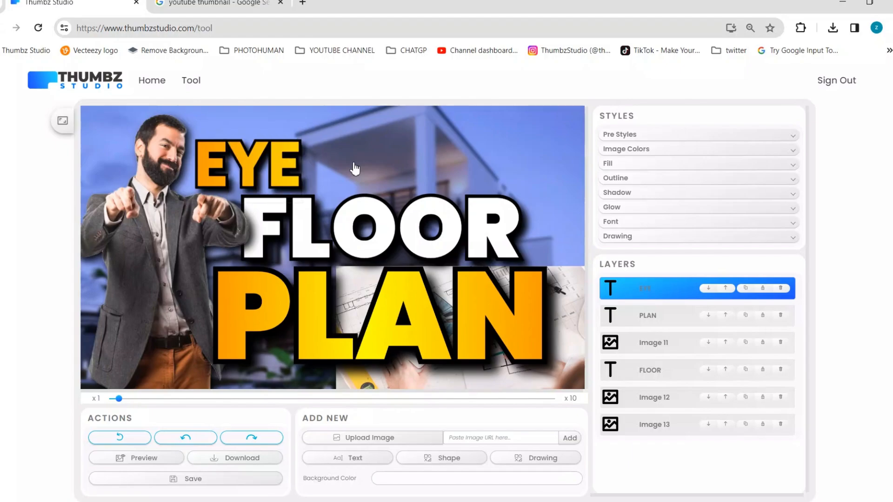
text(-CATH)
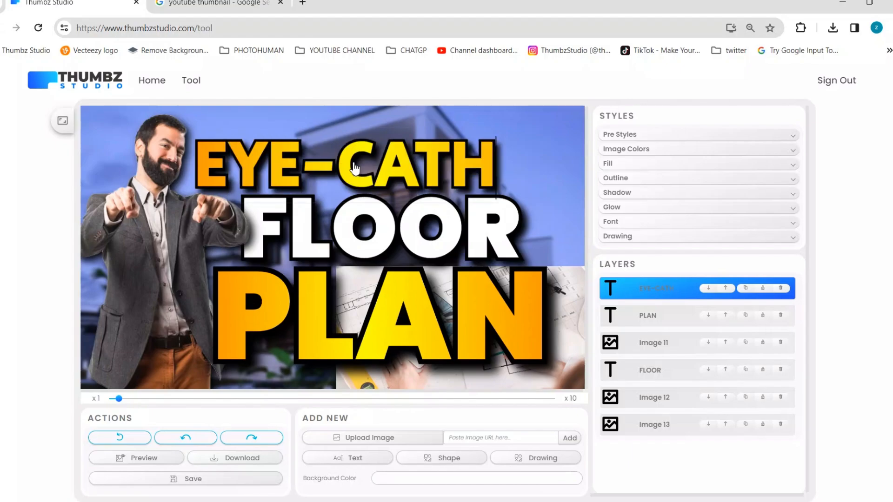
key(BackSpace)
text(CHY)
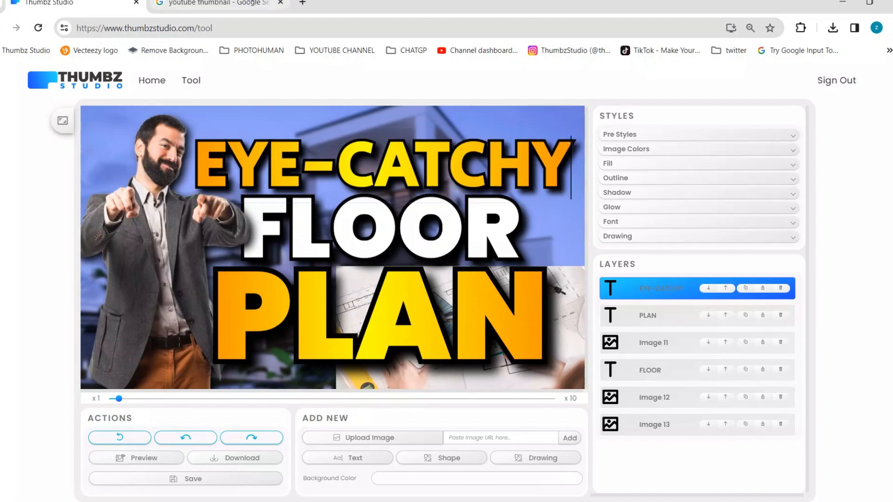
Recheck the example thumbnails in the Google Images tab and return to the Thumbz Studio design
click(214, 3)
click(115, 2)
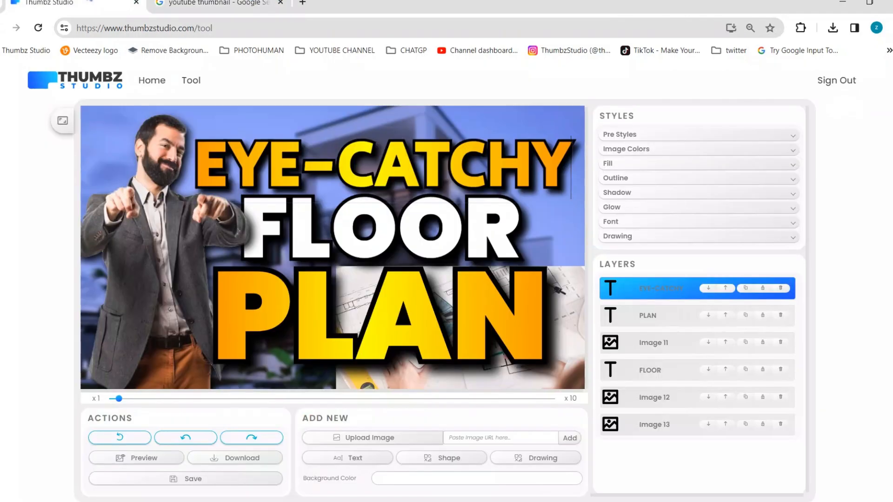
click(180, 4)
click(67, 2)
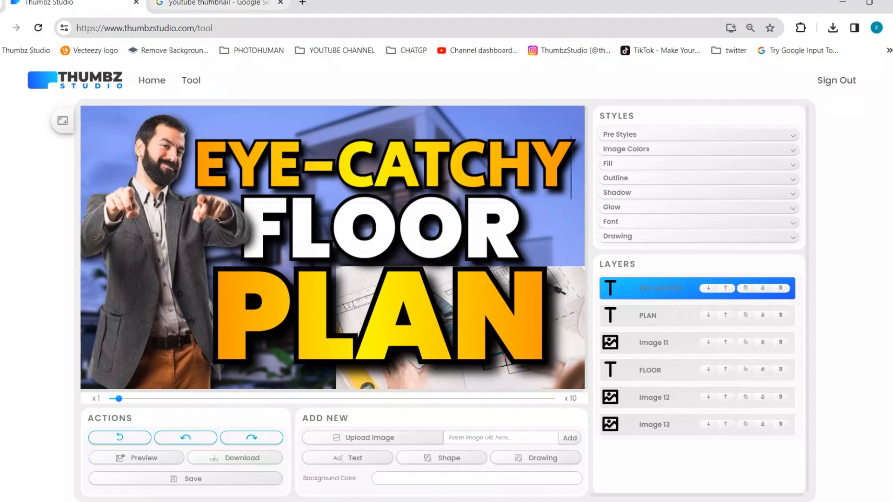
click(201, 3)
click(93, 2)
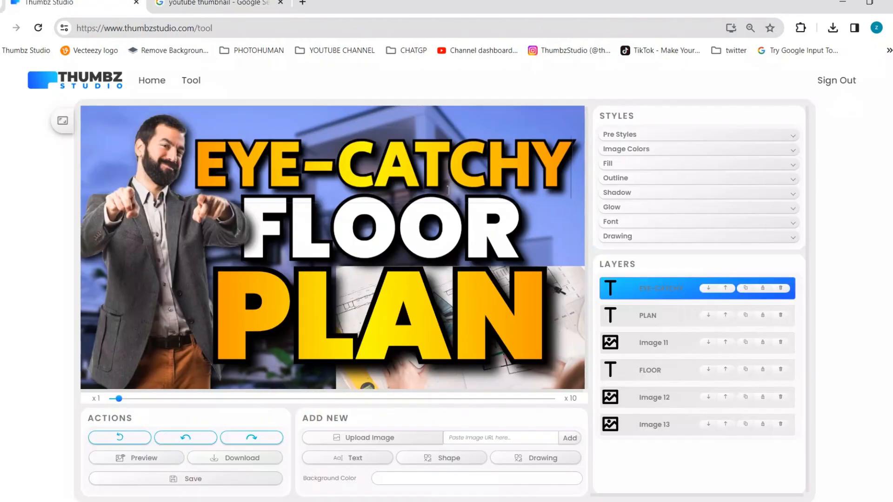
Replace the FLOOR text with YOUTUBE and the PLAN text with THUMBNAIL
double_click(385, 250)
text(YOU)
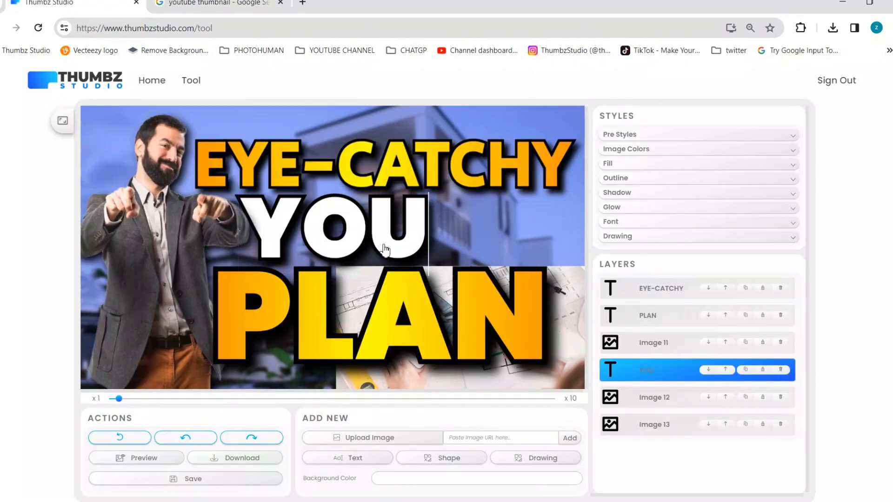
text(TUBE)
click(383, 316)
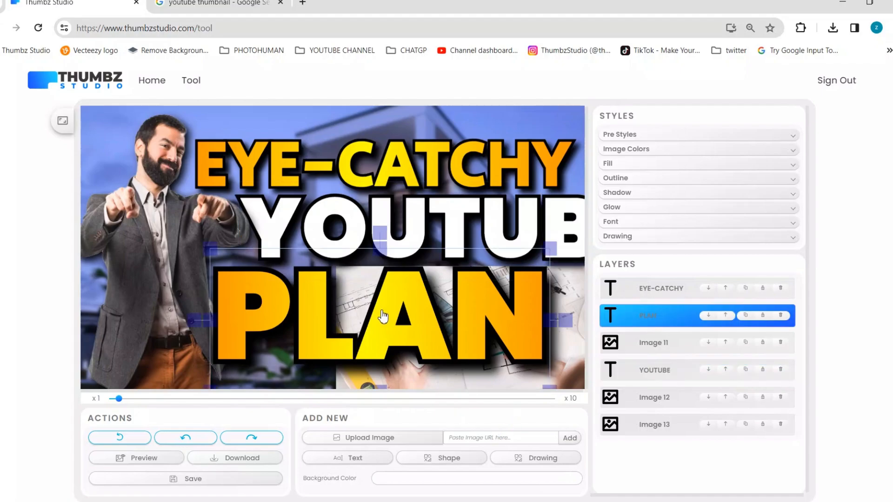
double_click(382, 316)
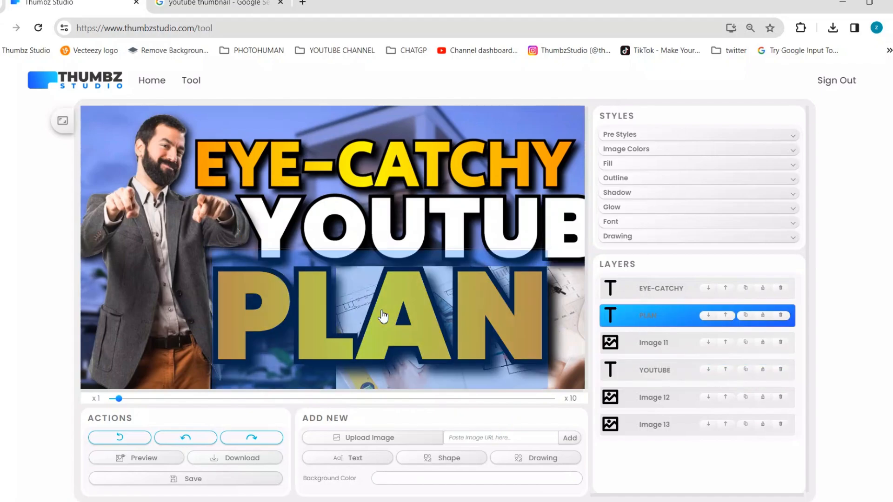
text(THUM)
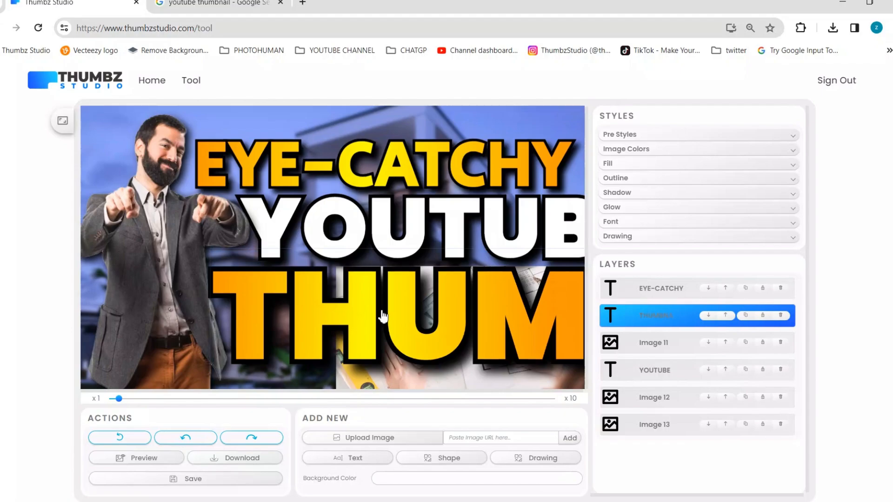
Scale down the oversized THUMBNAIL text until the whole word fits within the canvas width
click(208, 292)
drag(288, 261, 172, 195)
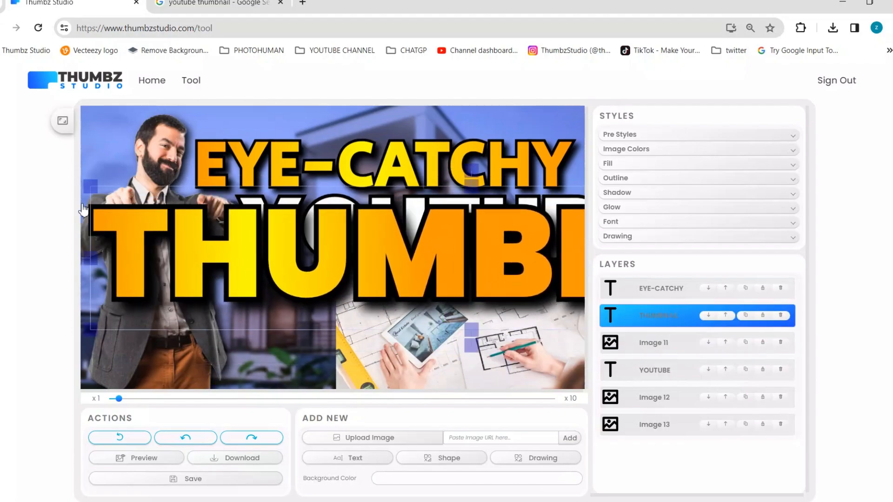
drag(92, 193, 142, 295)
drag(405, 336, 304, 241)
Delete the floor plan drawing image layer from the lower part of the design
drag(459, 354, 385, 363)
key(Delete)
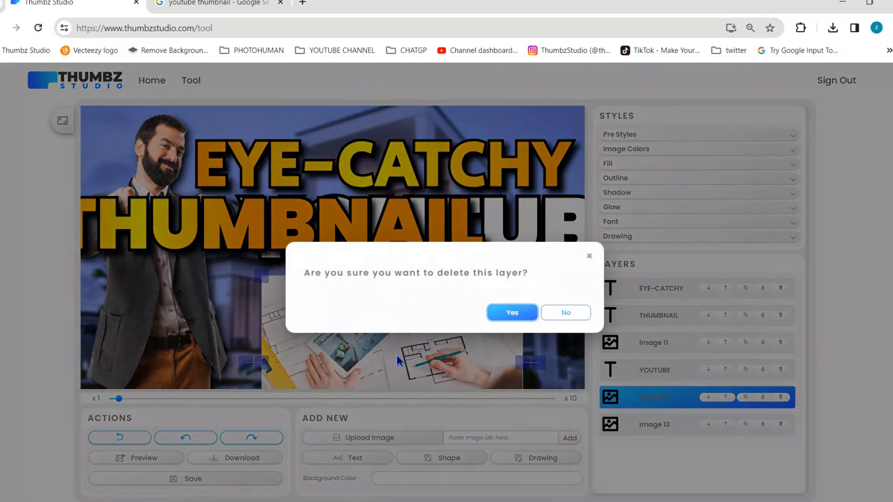
key(Return)
Move the THUMBNAIL text near the canvas's lower edge and place the YOUTUBE text just above it
drag(415, 229, 511, 342)
drag(454, 234, 338, 259)
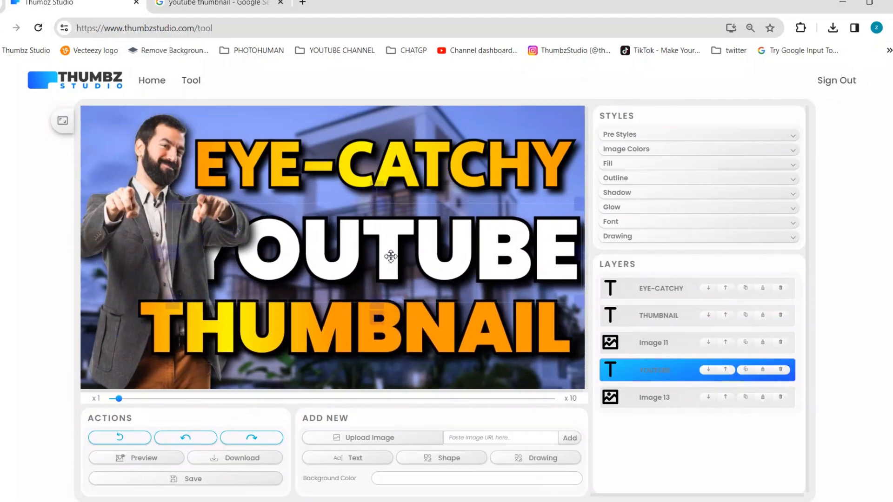
Shift the man's photo toward the canvas's left edge and shrink the YOUTUBE text to clear him
drag(136, 232, 109, 232)
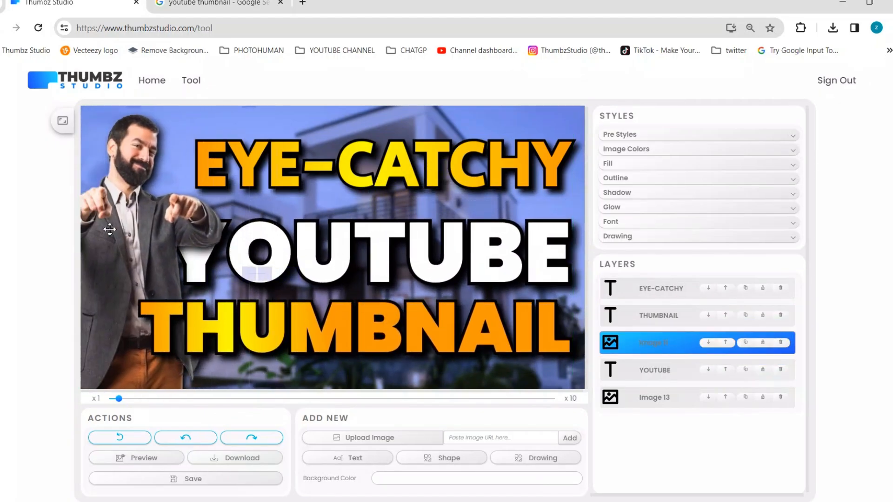
click(342, 232)
drag(174, 212, 217, 229)
click(209, 229)
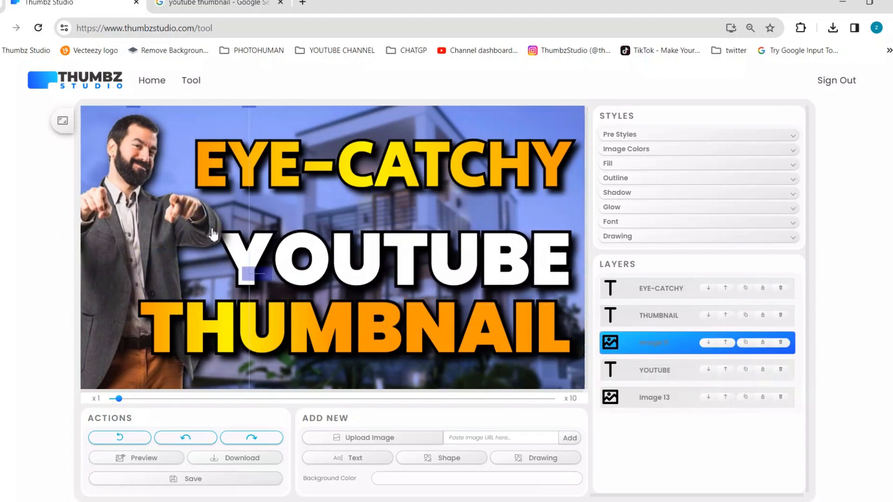
Shrink EYE-CATCHY slightly and raise it near the canvas's upper edge, with a slightly smaller YOUTUBE directly beneath
click(383, 182)
drag(197, 131, 187, 153)
drag(374, 157, 386, 142)
drag(453, 271, 439, 218)
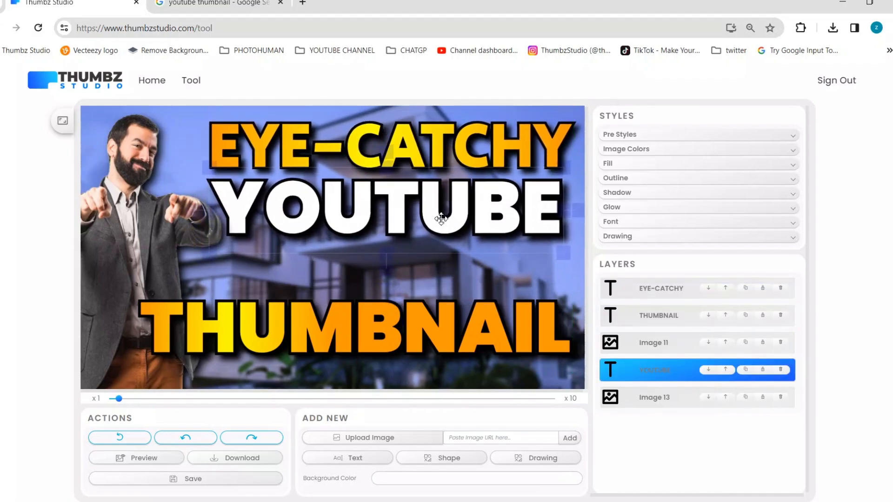
drag(212, 169, 218, 171)
Raise and enlarge the THUMBNAIL text across the man's jacket, and lower YOUTUBE to sit just above it
drag(363, 333, 362, 323)
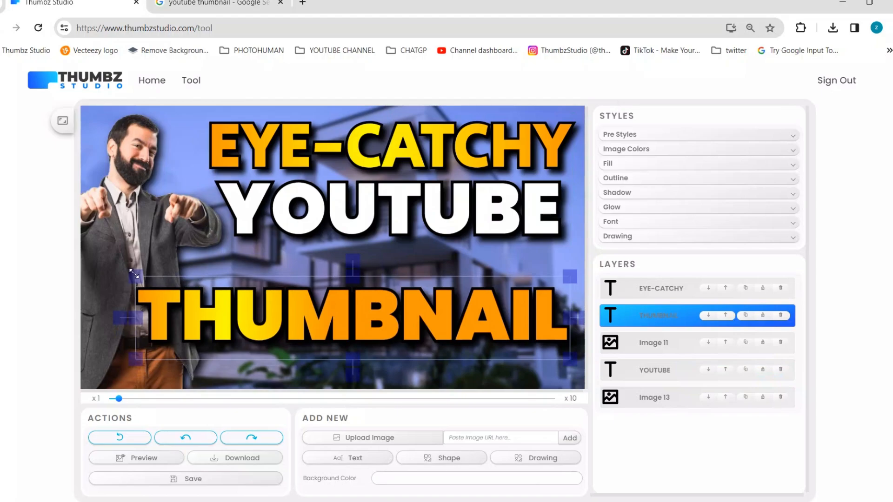
drag(134, 274, 103, 267)
click(396, 218)
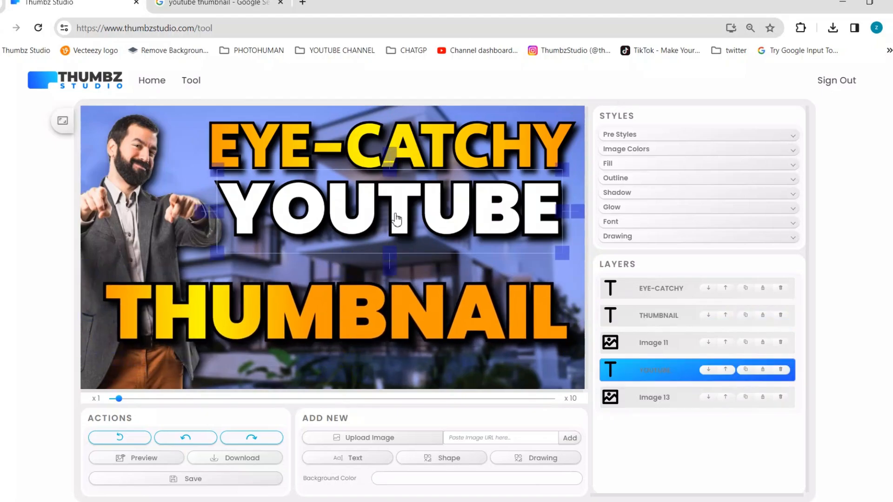
drag(396, 219, 392, 247)
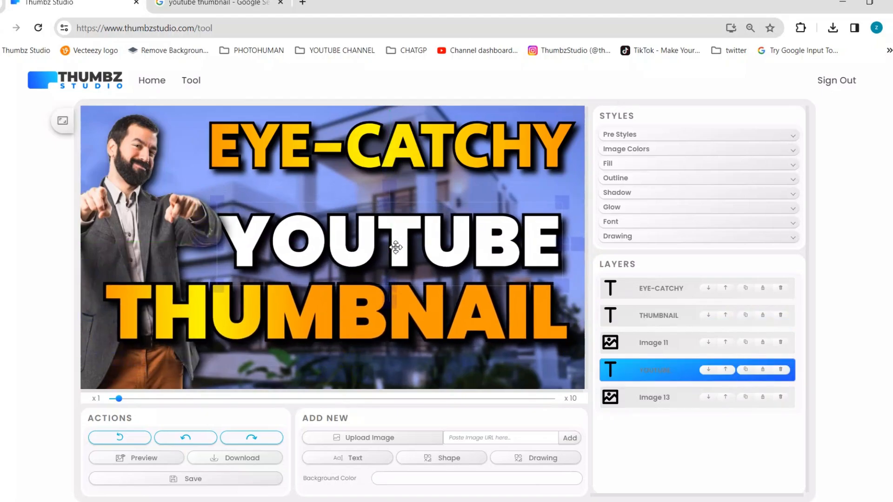
Lower and align EYE-CATCHY and YOUTUBE on a common vertical centre, stacked closely above THUMBNAIL
drag(375, 149, 371, 173)
drag(368, 235, 374, 235)
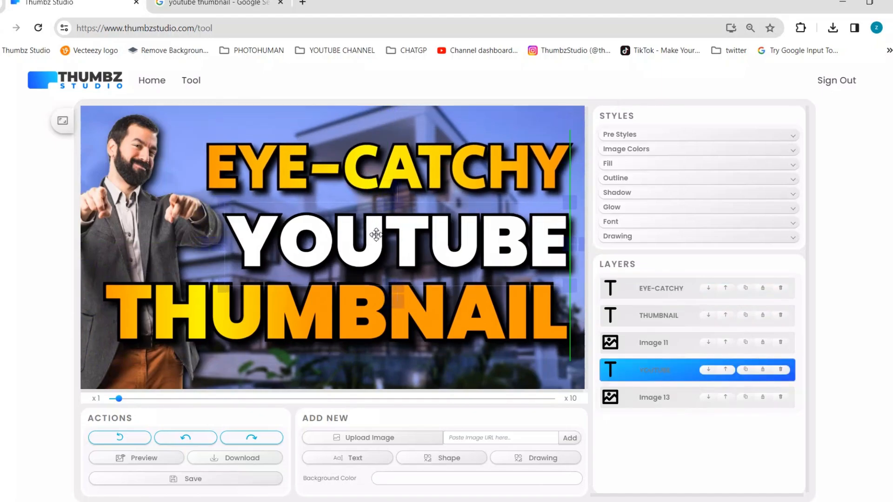
drag(354, 171, 354, 183)
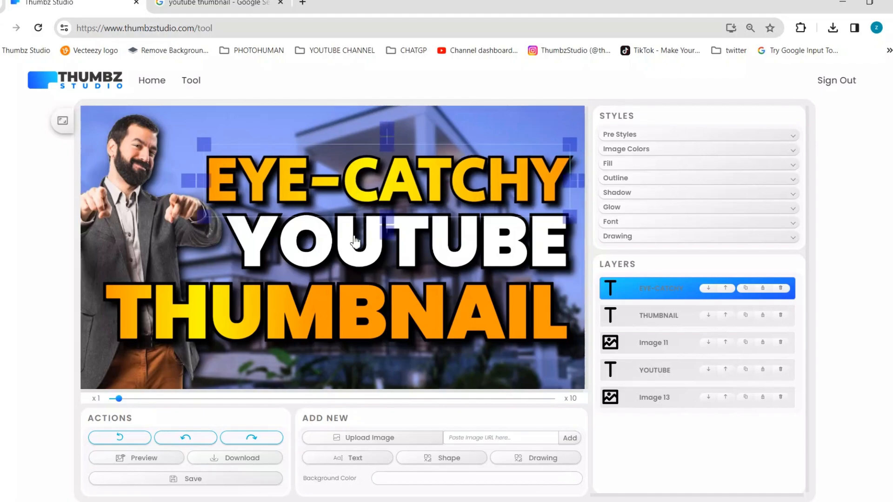
drag(353, 234, 344, 248)
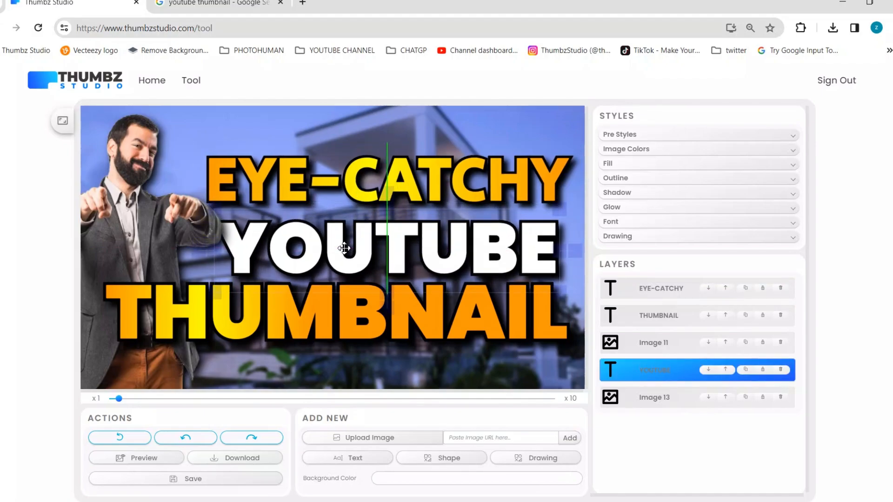
drag(350, 179, 351, 187)
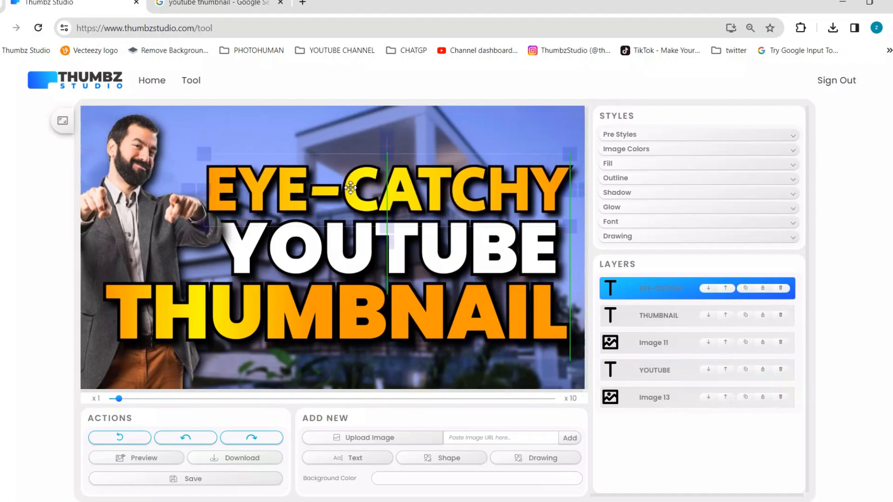
Shrink the man's photo slightly and move it up against the canvas's left side
click(249, 120)
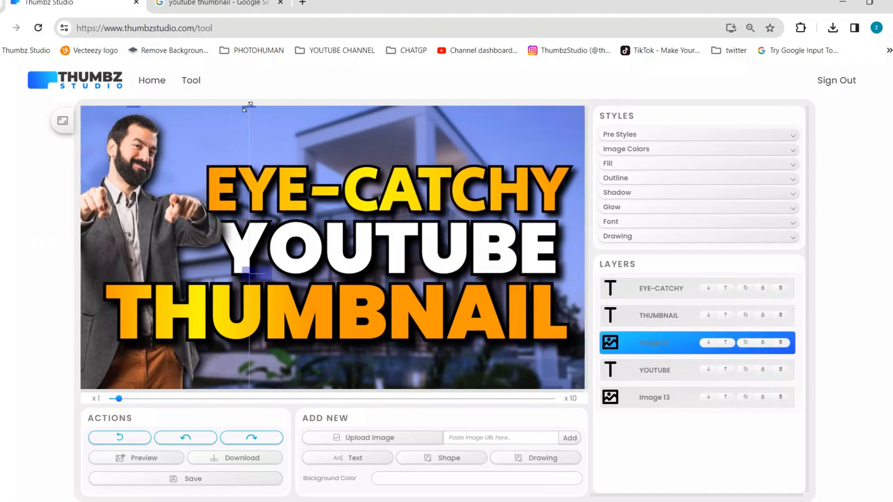
drag(248, 107, 239, 120)
drag(126, 200, 131, 173)
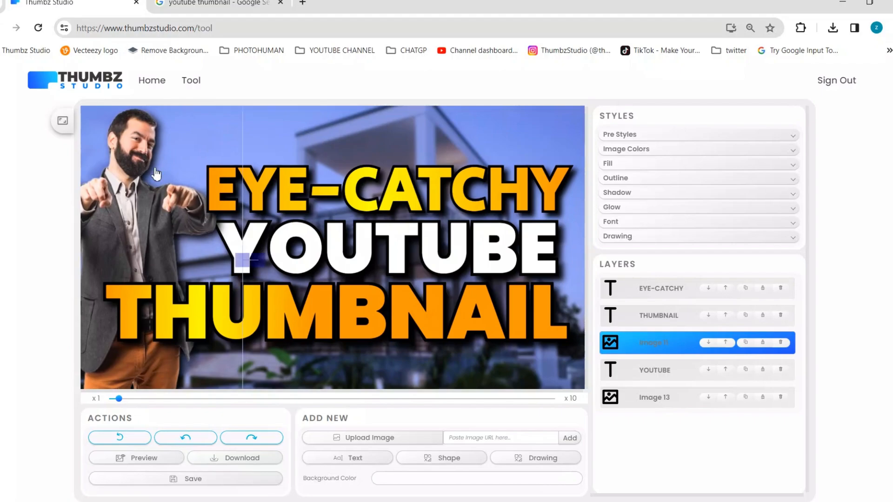
Change the background image's blend colour to bright purple-magenta, about #d504ff
click(520, 126)
click(628, 149)
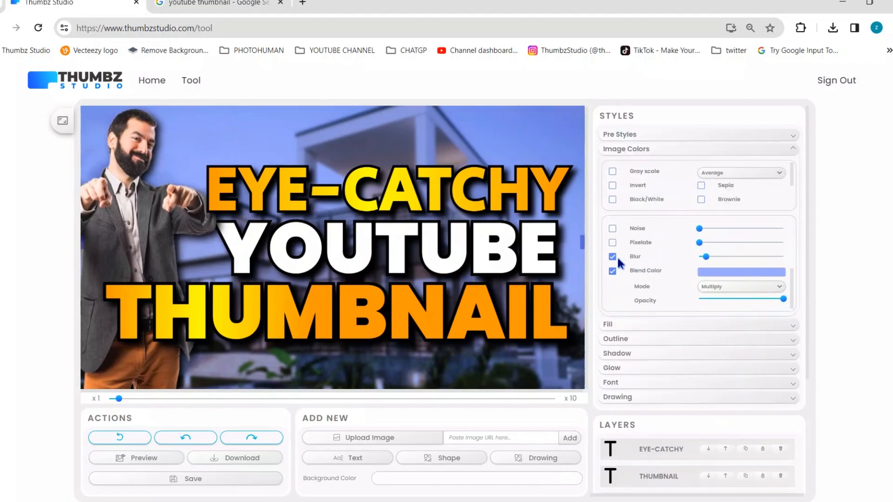
click(701, 273)
click(800, 282)
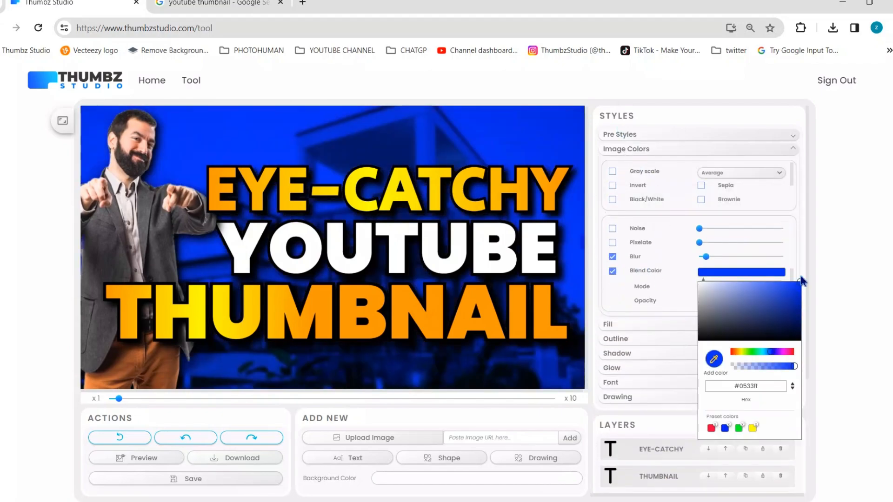
click(785, 355)
drag(786, 355, 783, 355)
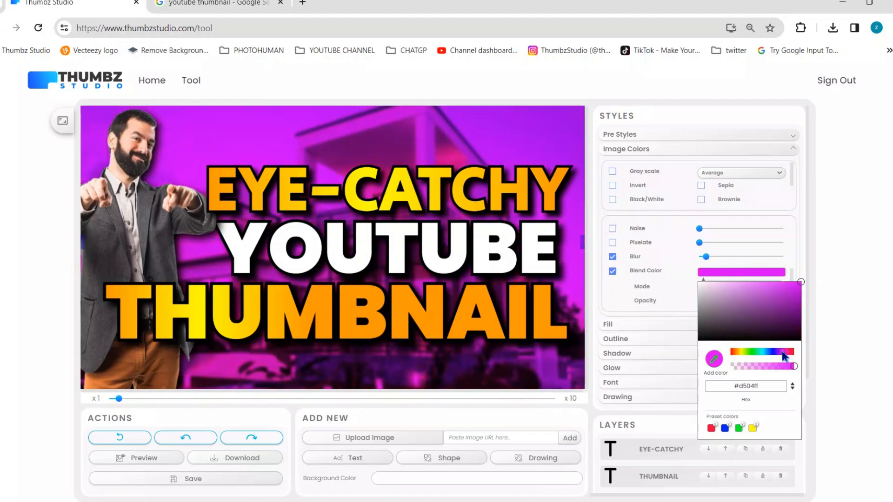
Bring the YOUTUBE text in front of the man's photo by moving its layer above EYE-CATCHY
click(158, 209)
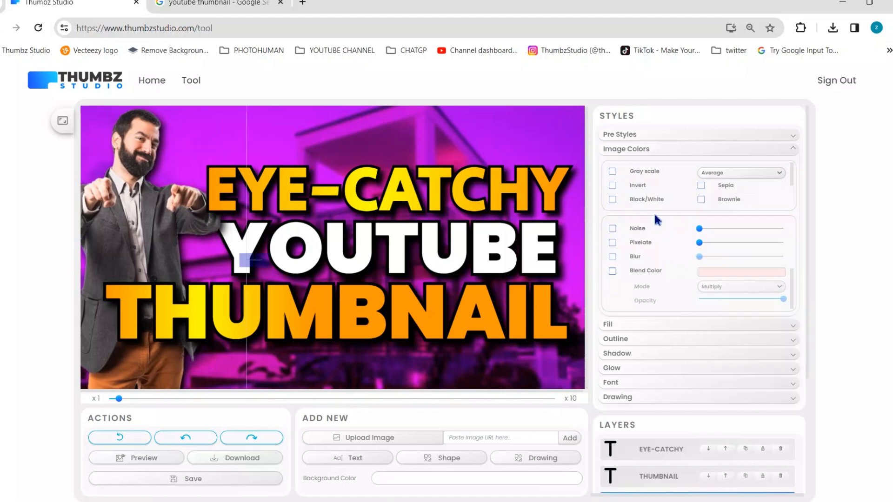
click(570, 243)
click(543, 251)
scroll(695, 484, down, 3)
drag(681, 411, 665, 326)
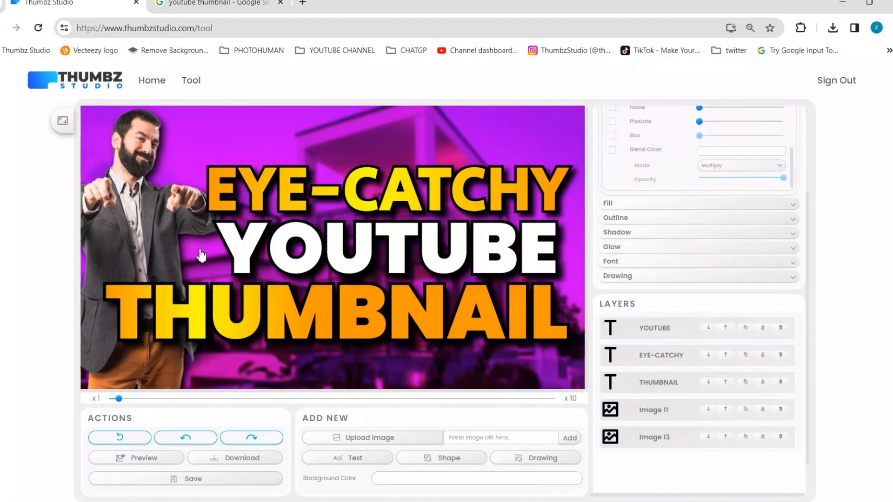
Recolour the shadow behind the man's photo with a light purple sampled from the canvas background
drag(201, 255, 159, 268)
drag(137, 400, 107, 398)
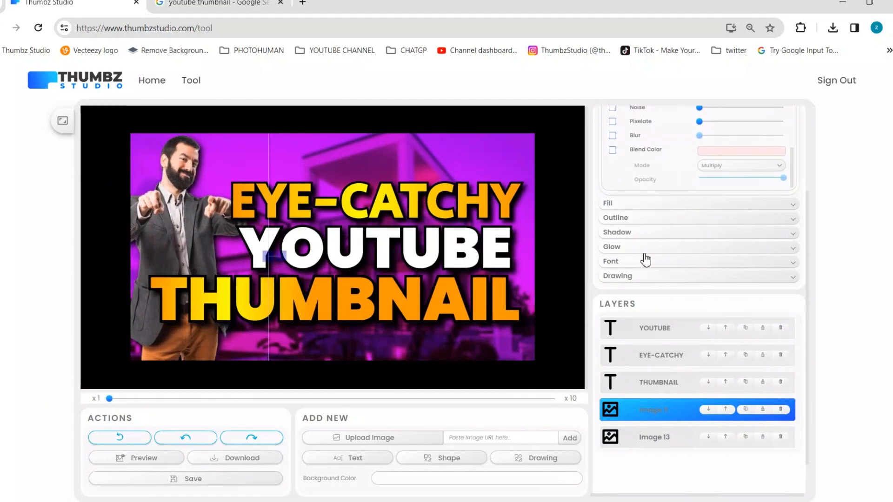
click(633, 232)
click(717, 217)
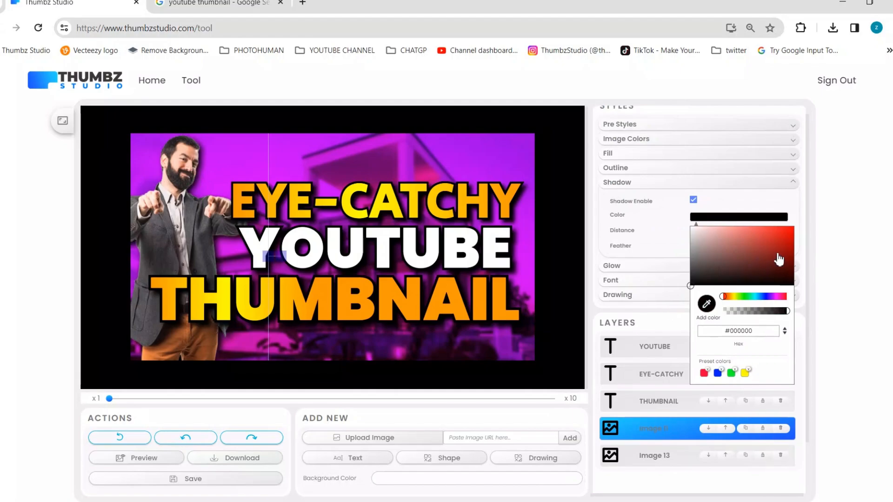
click(706, 305)
click(487, 174)
click(865, 200)
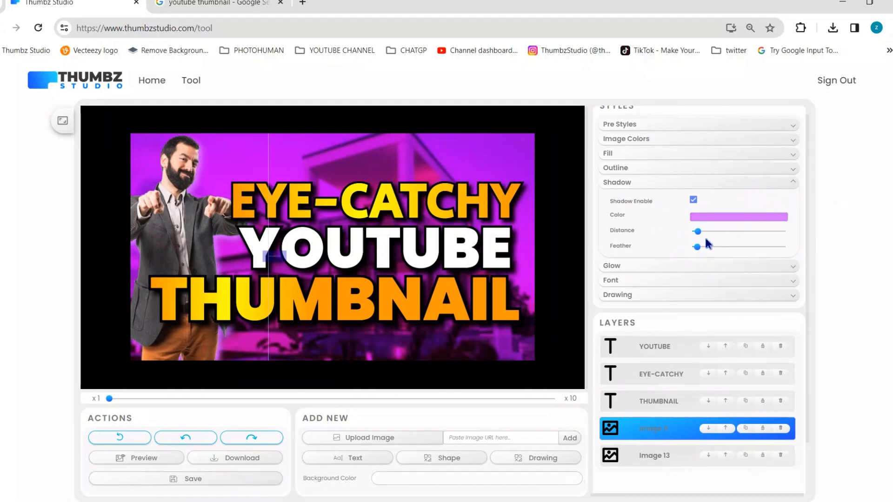
Adjust the distance and feather of the man's shadow and darken its colour to deep purple #1e002c
drag(698, 231, 693, 247)
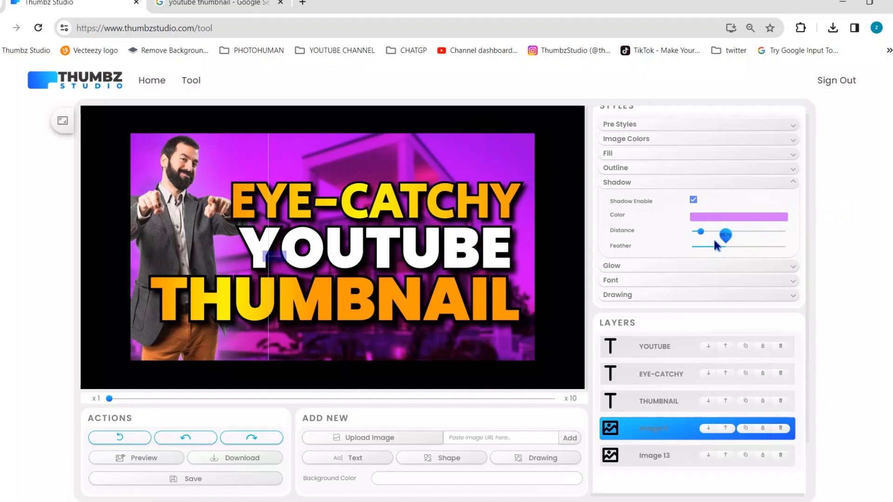
click(724, 218)
drag(772, 242, 853, 278)
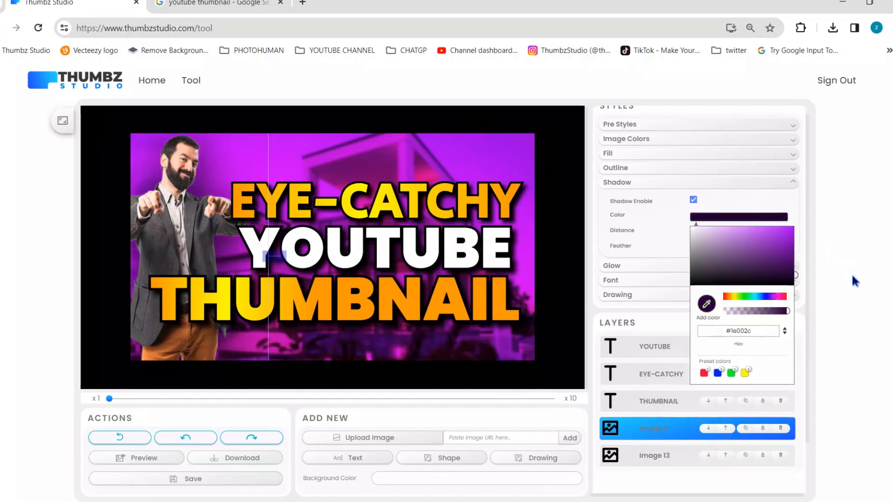
click(500, 152)
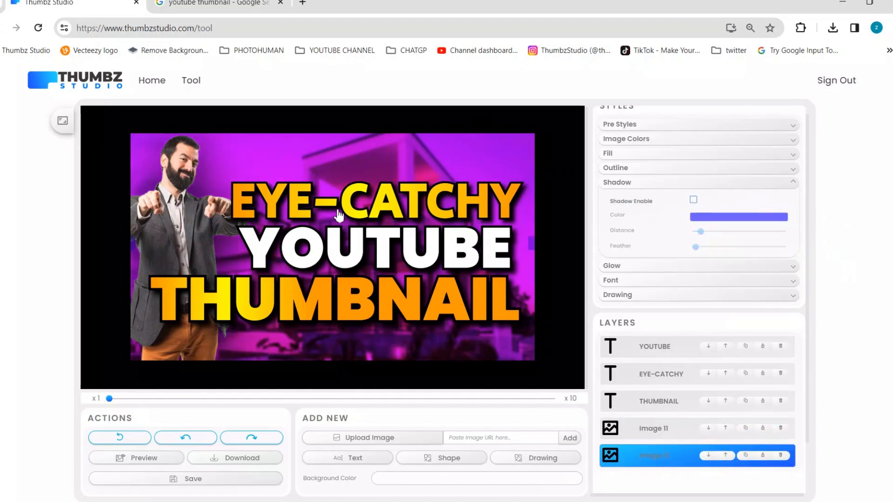
Upload the Lovepik_com-401155557-dot-ink splatter image from Downloads and position it over the text and background
click(357, 269)
click(349, 444)
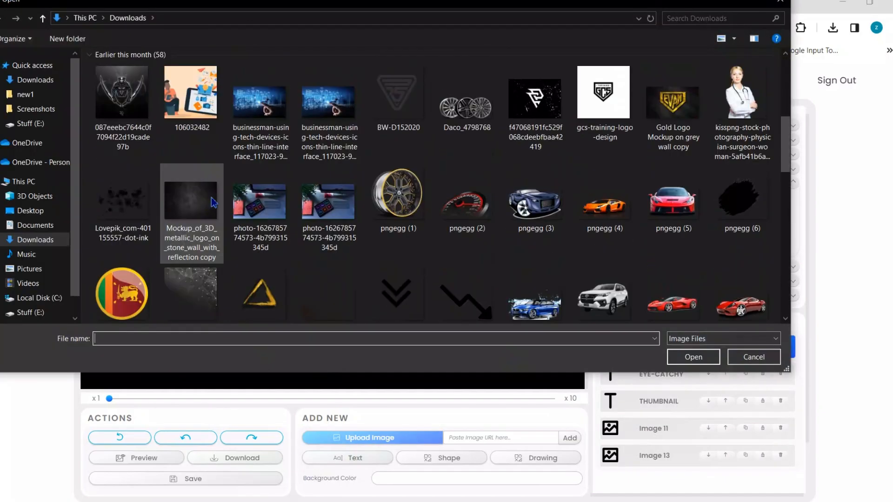
double_click(148, 200)
mouse_move(389, 315)
mouse_down()
mouse_move(413, 146)
mouse_move(400, 177)
mouse_move(363, 219)
mouse_move(394, 183)
mouse_move(510, 163)
mouse_up()
Raise the ink splatter's brightness to the maximum and tint it with a yellow blend colour
click(644, 138)
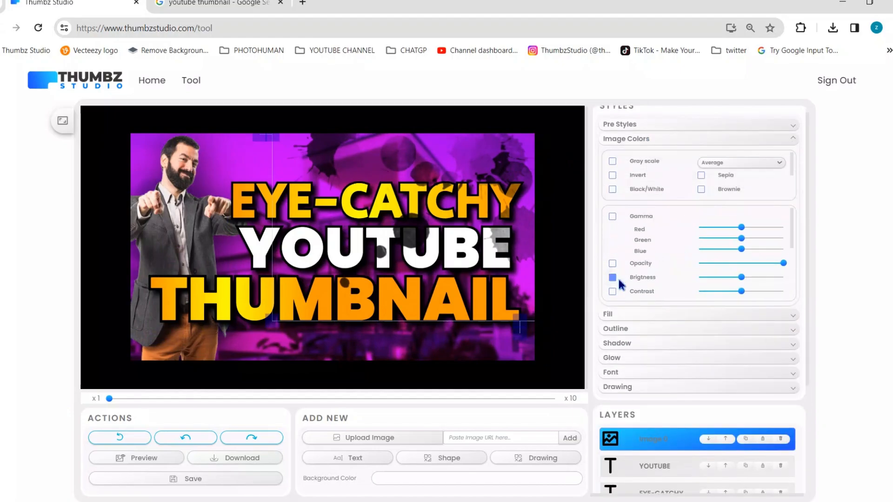
drag(699, 265, 765, 263)
scroll(723, 279, down, 2)
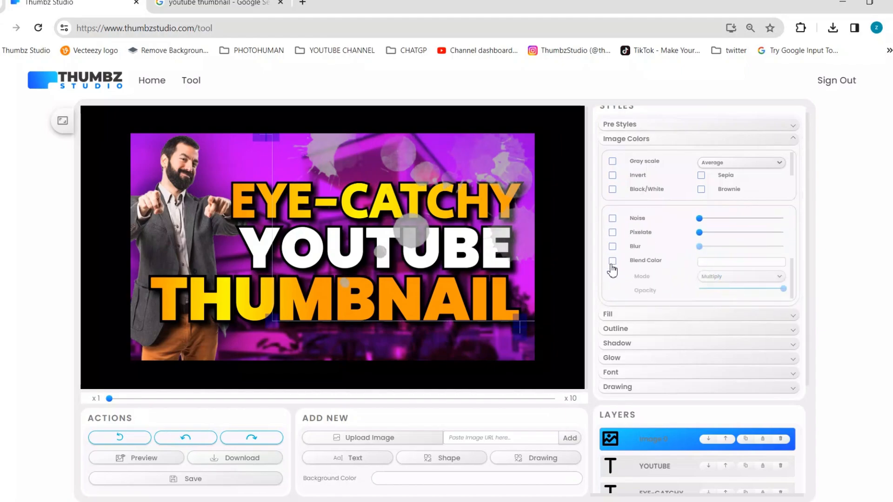
click(612, 262)
click(753, 418)
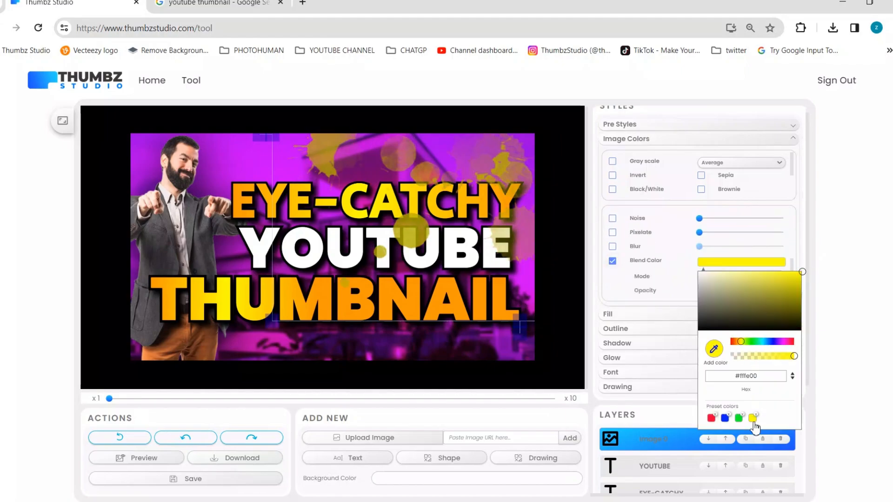
drag(757, 292, 787, 222)
scroll(628, 280, up, 1)
click(733, 223)
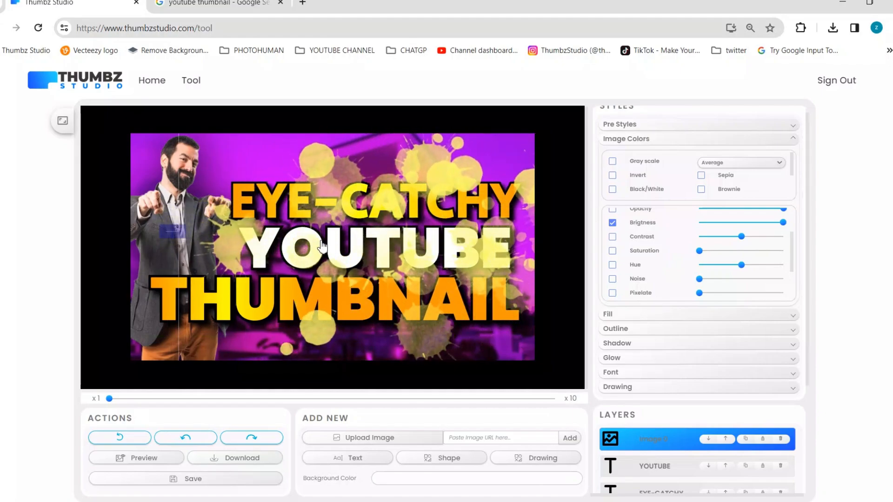
Blur the ink splatter slightly and change its blend colour to light blue
scroll(621, 279, down, 2)
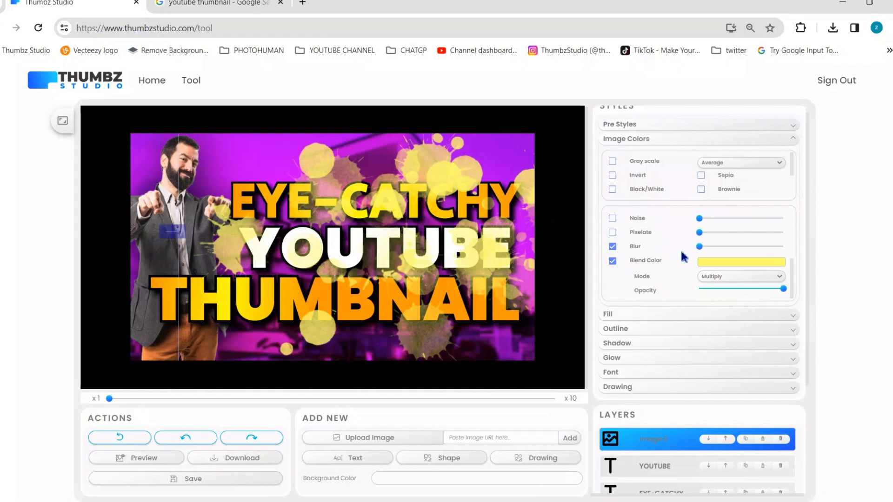
drag(708, 247, 712, 246)
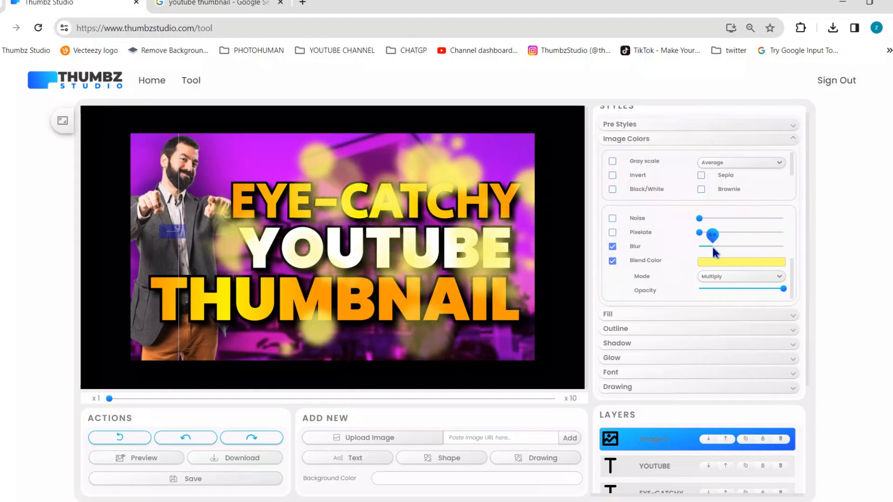
click(746, 263)
drag(777, 299, 807, 241)
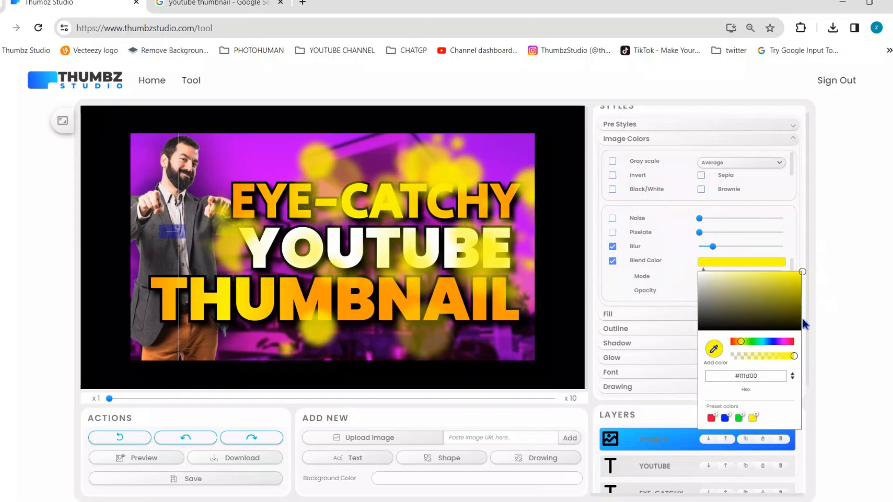
mouse_move(752, 343)
mouse_down()
mouse_move(726, 340)
mouse_move(781, 339)
mouse_move(767, 339)
mouse_up()
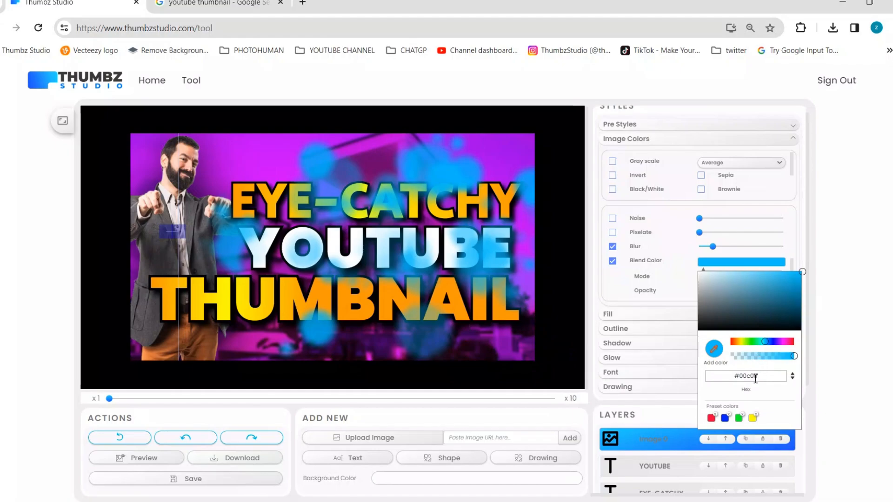
click(837, 396)
Reorder the layers so THUMBNAIL, YOUTUBE and EYE-CATCHY all lie above the ink splatter image
scroll(727, 458, down, 3)
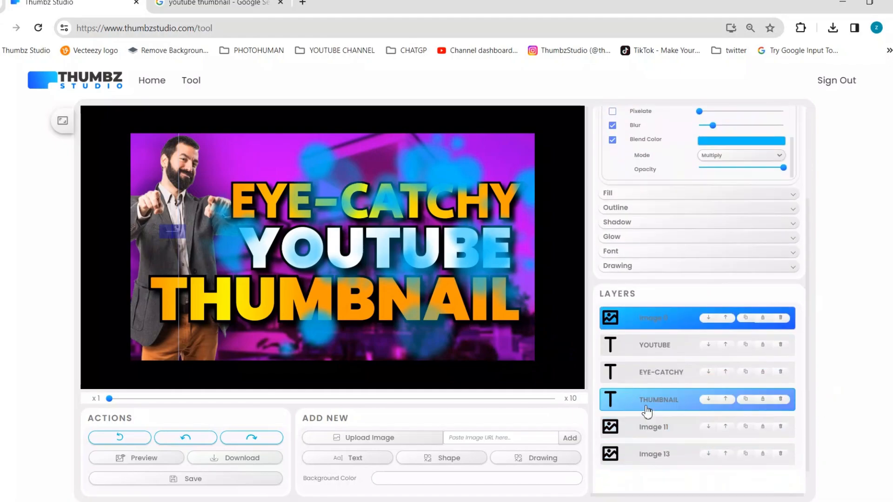
click(666, 372)
drag(665, 374, 666, 296)
drag(661, 399, 655, 271)
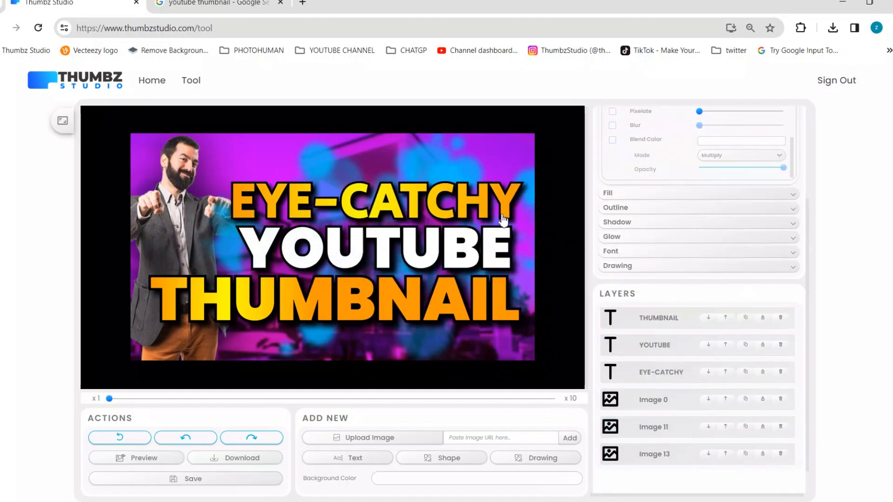
Download the finished thumbnail as an image file
click(248, 459)
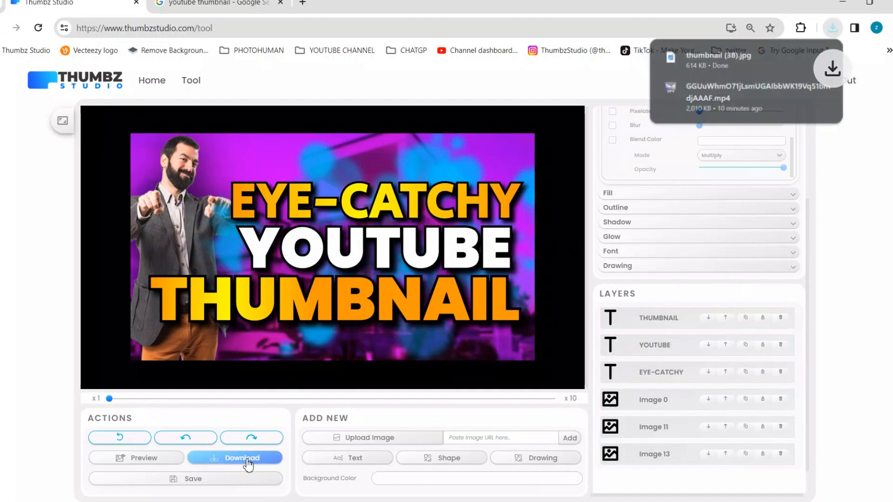